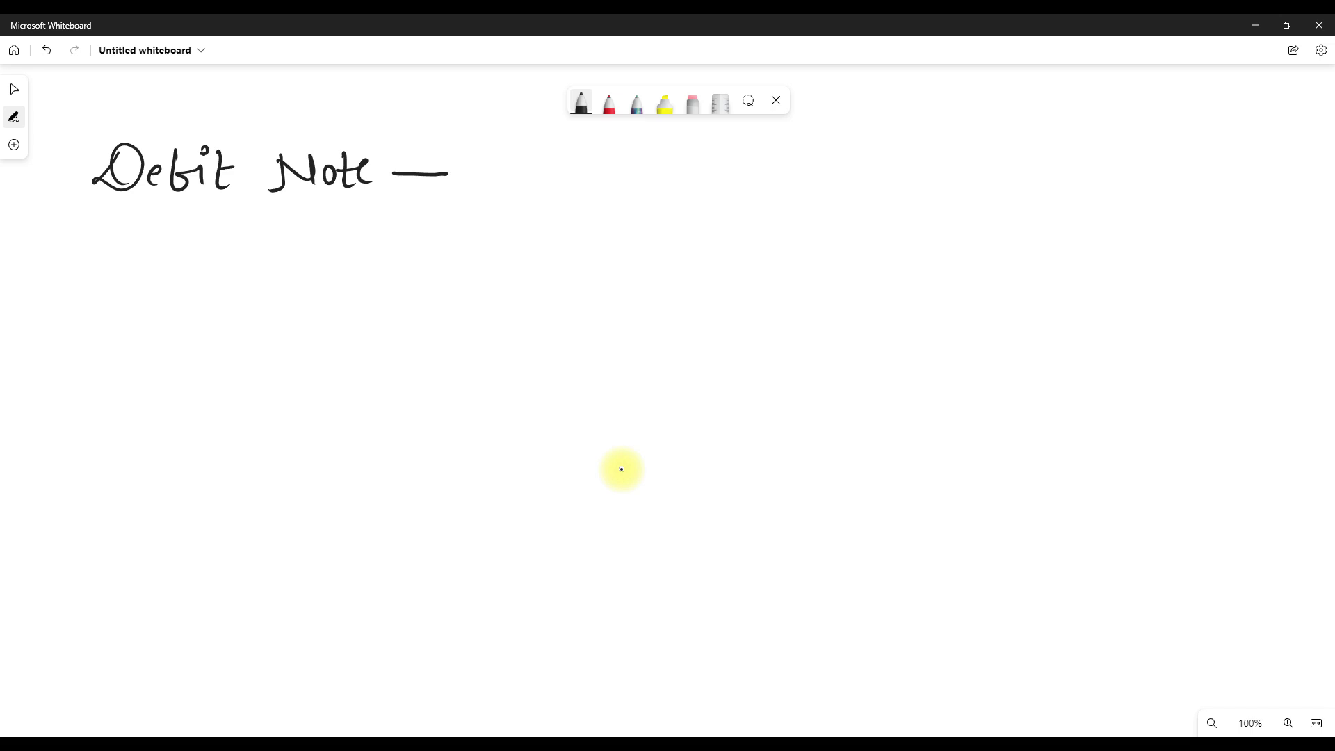
# Underline the Debit Note heading and handwrite "purchase → reject" beneath it in black pen.
pyautogui.moveTo(149, 210); pyautogui.dragTo(305, 190)
pyautogui.moveTo(136, 271)
pyautogui.mouseDown()
pyautogui.moveTo(153, 334)
pyautogui.moveTo(168, 299)
pyautogui.moveTo(213, 280)
pyautogui.moveTo(271, 299)
pyautogui.moveTo(333, 284)
pyautogui.moveTo(338, 297)
pyautogui.mouseUp()
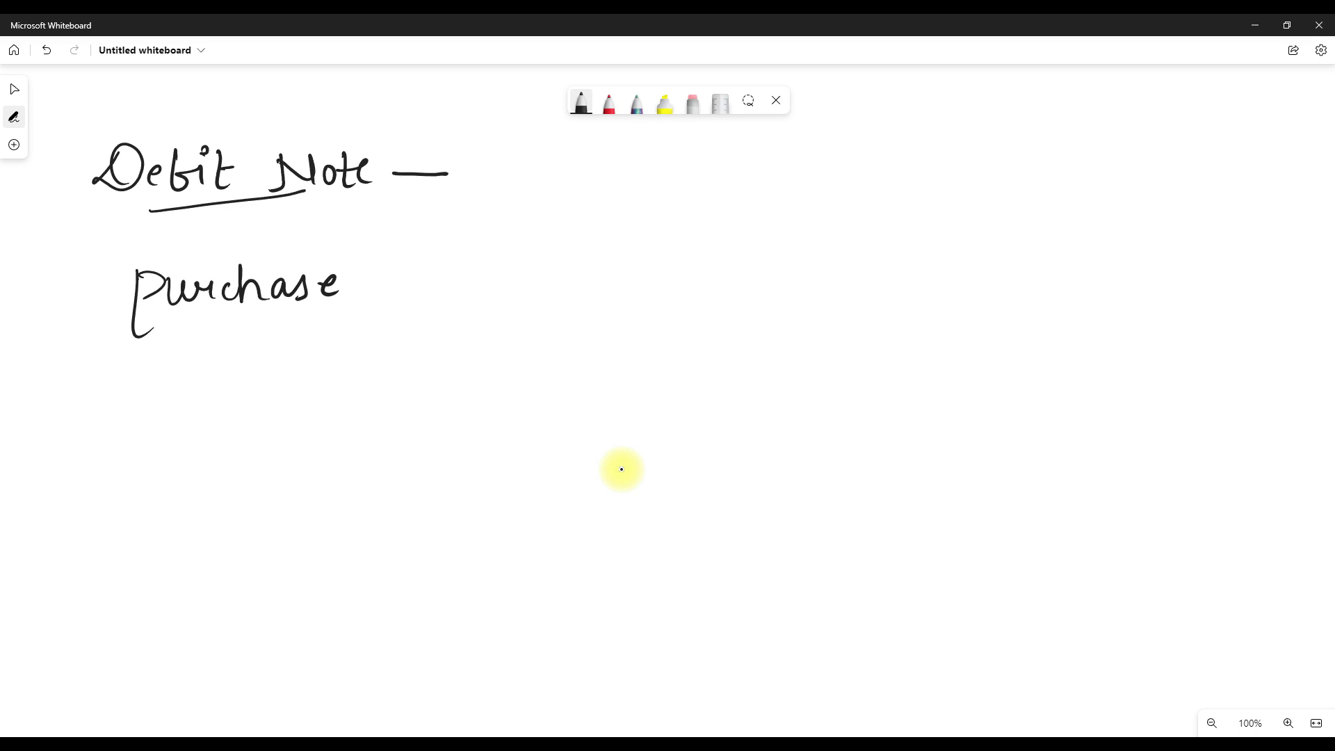
pyautogui.moveTo(370, 288)
pyautogui.mouseDown()
pyautogui.moveTo(440, 285)
pyautogui.moveTo(423, 303)
pyautogui.moveTo(465, 282)
pyautogui.moveTo(471, 298)
pyautogui.mouseUp()
pyautogui.moveTo(480, 292)
pyautogui.mouseDown()
pyautogui.moveTo(499, 276)
pyautogui.moveTo(475, 330)
pyautogui.mouseUp()
pyautogui.moveTo(496, 270); pyautogui.dragTo(506, 262)
pyautogui.moveTo(511, 287)
pyautogui.mouseDown()
pyautogui.moveTo(522, 279)
pyautogui.moveTo(527, 298)
pyautogui.mouseUp()
pyautogui.moveTo(546, 281)
pyautogui.mouseDown()
pyautogui.moveTo(566, 299)
pyautogui.moveTo(572, 273)
pyautogui.mouseUp()
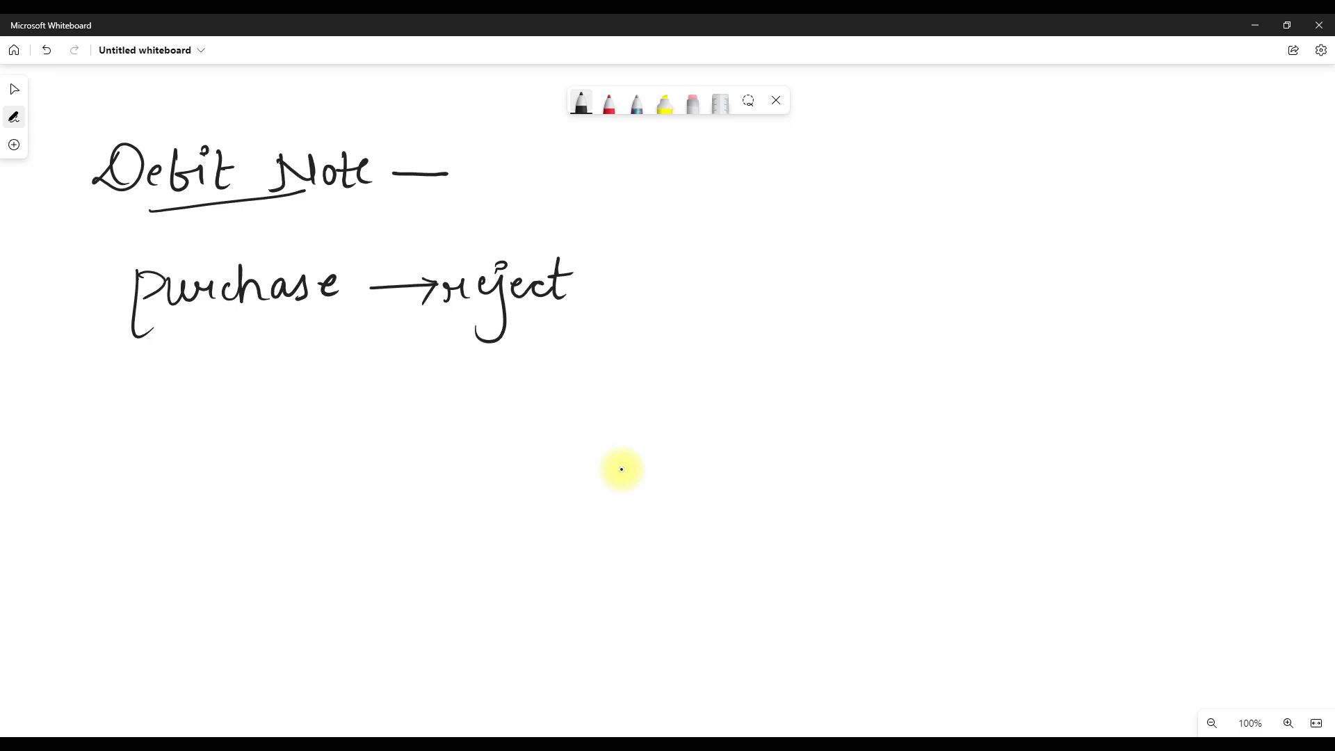
# Extend the handwritten purchase and reject line with an arrow leading to "Debit Note".
pyautogui.moveTo(602, 287)
pyautogui.mouseDown()
pyautogui.moveTo(672, 286)
pyautogui.moveTo(648, 307)
pyautogui.moveTo(695, 287)
pyautogui.moveTo(772, 298)
pyautogui.mouseUp()
pyautogui.moveTo(767, 266); pyautogui.dragTo(784, 299)
pyautogui.moveTo(780, 281)
pyautogui.mouseDown()
pyautogui.moveTo(837, 285)
pyautogui.moveTo(821, 305)
pyautogui.mouseUp()
pyautogui.moveTo(832, 277)
pyautogui.mouseDown()
pyautogui.moveTo(869, 302)
pyautogui.moveTo(894, 285)
pyautogui.mouseUp()
pyautogui.moveTo(901, 269)
pyautogui.mouseDown()
pyautogui.moveTo(902, 301)
pyautogui.moveTo(912, 285)
pyautogui.mouseUp()
pyautogui.moveTo(915, 287); pyautogui.dragTo(944, 272)
# Handwrite "purchase return — Debit Note" as a second line below the purchase and reject line.
pyautogui.moveTo(267, 353)
pyautogui.mouseDown()
pyautogui.moveTo(268, 401)
pyautogui.moveTo(287, 409)
pyautogui.mouseUp()
pyautogui.moveTo(264, 357)
pyautogui.mouseDown()
pyautogui.moveTo(275, 387)
pyautogui.moveTo(361, 347)
pyautogui.moveTo(401, 375)
pyautogui.moveTo(495, 357)
pyautogui.moveTo(534, 376)
pyautogui.moveTo(562, 353)
pyautogui.moveTo(619, 367)
pyautogui.moveTo(791, 365)
pyautogui.mouseUp()
pyautogui.moveTo(792, 336)
pyautogui.mouseDown()
pyautogui.moveTo(800, 367)
pyautogui.moveTo(815, 353)
pyautogui.mouseUp()
pyautogui.moveTo(820, 358)
pyautogui.mouseDown()
pyautogui.moveTo(827, 338)
pyautogui.moveTo(859, 370)
pyautogui.mouseUp()
pyautogui.moveTo(845, 353)
pyautogui.mouseDown()
pyautogui.moveTo(865, 350)
pyautogui.moveTo(883, 375)
pyautogui.moveTo(933, 334)
pyautogui.moveTo(966, 368)
pyautogui.mouseUp()
pyautogui.moveTo(954, 351); pyautogui.dragTo(1012, 369)
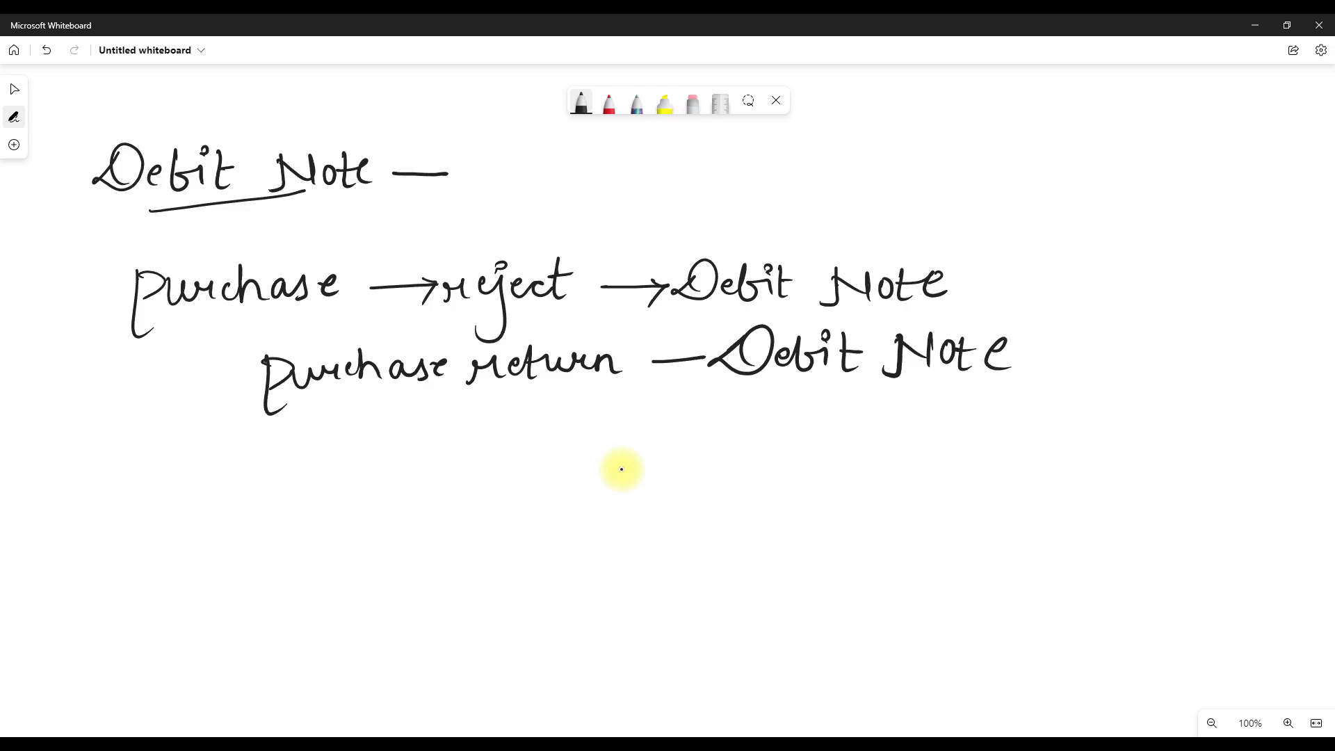
# Handwrite the heading "Credit Note —" below the Debit Note section of the whiteboard.
pyautogui.moveTo(118, 448); pyautogui.dragTo(105, 491)
pyautogui.moveTo(129, 465)
pyautogui.mouseDown()
pyautogui.moveTo(134, 482)
pyautogui.moveTo(160, 467)
pyautogui.moveTo(182, 475)
pyautogui.mouseUp()
pyautogui.moveTo(200, 443)
pyautogui.mouseDown()
pyautogui.moveTo(200, 475)
pyautogui.moveTo(224, 473)
pyautogui.moveTo(222, 443)
pyautogui.mouseUp()
pyautogui.moveTo(238, 435)
pyautogui.mouseDown()
pyautogui.moveTo(240, 475)
pyautogui.moveTo(259, 452)
pyautogui.moveTo(299, 462)
pyautogui.moveTo(299, 433)
pyautogui.mouseUp()
pyautogui.moveTo(302, 438)
pyautogui.mouseDown()
pyautogui.moveTo(329, 461)
pyautogui.moveTo(328, 428)
pyautogui.mouseUp()
pyautogui.moveTo(348, 443)
pyautogui.mouseDown()
pyautogui.moveTo(340, 453)
pyautogui.moveTo(354, 445)
pyautogui.mouseUp()
pyautogui.moveTo(359, 433)
pyautogui.mouseDown()
pyautogui.moveTo(360, 464)
pyautogui.moveTo(375, 445)
pyautogui.mouseUp()
pyautogui.moveTo(373, 456)
pyautogui.mouseDown()
pyautogui.moveTo(384, 435)
pyautogui.moveTo(391, 445)
pyautogui.mouseUp()
pyautogui.moveTo(427, 442); pyautogui.dragTo(477, 440)
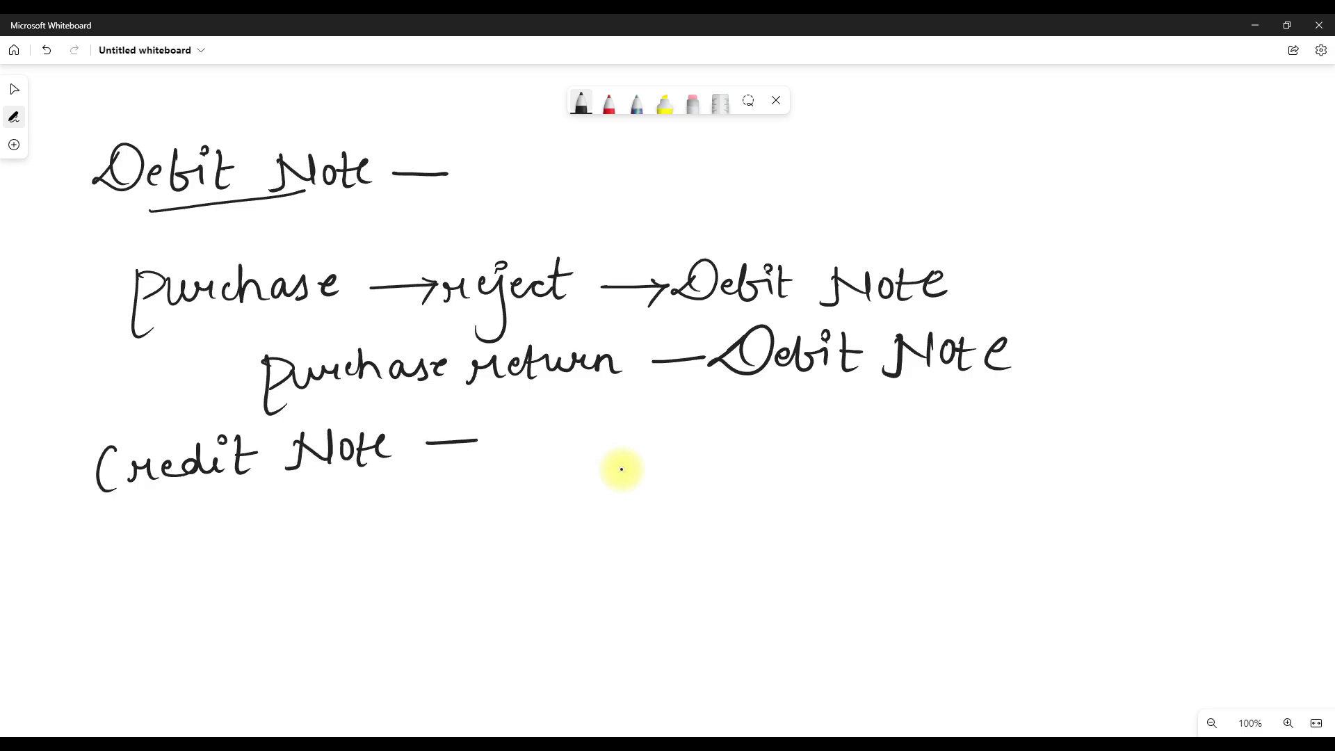
# Underline the Credit Note heading and handwrite "Sales → reject" beneath it.
pyautogui.moveTo(237, 499); pyautogui.dragTo(340, 490)
pyautogui.moveTo(192, 516)
pyautogui.mouseDown()
pyautogui.moveTo(154, 553)
pyautogui.moveTo(227, 546)
pyautogui.mouseUp()
pyautogui.moveTo(232, 513)
pyautogui.mouseDown()
pyautogui.moveTo(223, 552)
pyautogui.moveTo(259, 553)
pyautogui.mouseUp()
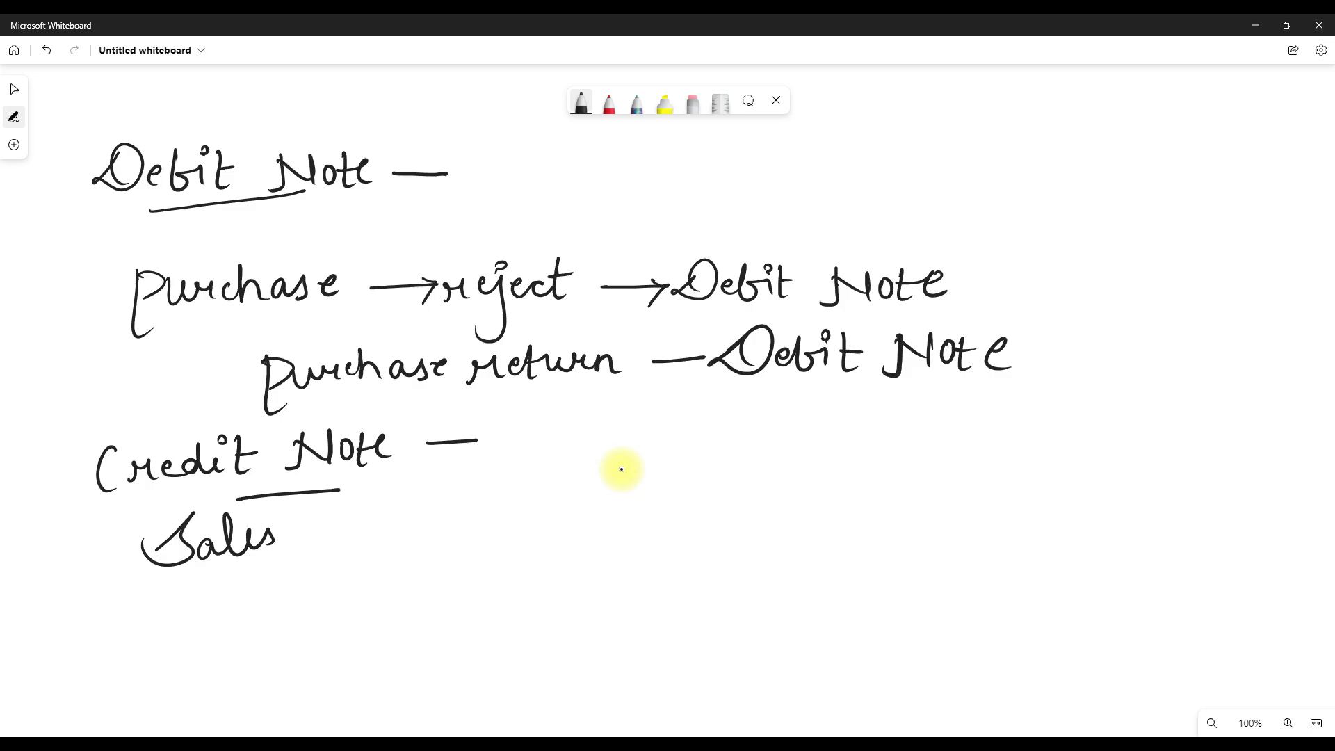
pyautogui.moveTo(297, 541)
pyautogui.mouseDown()
pyautogui.moveTo(363, 529)
pyautogui.moveTo(353, 546)
pyautogui.moveTo(410, 532)
pyautogui.moveTo(421, 549)
pyautogui.mouseUp()
pyautogui.moveTo(438, 531)
pyautogui.mouseDown()
pyautogui.moveTo(429, 539)
pyautogui.moveTo(450, 534)
pyautogui.mouseUp()
pyautogui.moveTo(450, 530)
pyautogui.mouseDown()
pyautogui.moveTo(426, 583)
pyautogui.moveTo(452, 516)
pyautogui.moveTo(502, 538)
pyautogui.mouseUp()
# Complete the handwritten sales and reject line with a dash and "Credit Note".
pyautogui.moveTo(518, 507)
pyautogui.mouseDown()
pyautogui.moveTo(516, 539)
pyautogui.moveTo(613, 530)
pyautogui.moveTo(655, 541)
pyautogui.moveTo(695, 518)
pyautogui.moveTo(730, 524)
pyautogui.moveTo(737, 497)
pyautogui.mouseUp()
pyautogui.moveTo(738, 522)
pyautogui.mouseDown()
pyautogui.moveTo(755, 496)
pyautogui.moveTo(773, 527)
pyautogui.mouseUp()
pyautogui.moveTo(764, 509)
pyautogui.mouseDown()
pyautogui.moveTo(841, 525)
pyautogui.moveTo(846, 506)
pyautogui.mouseUp()
pyautogui.moveTo(862, 513)
pyautogui.mouseDown()
pyautogui.moveTo(854, 528)
pyautogui.moveTo(864, 514)
pyautogui.mouseUp()
pyautogui.moveTo(877, 499)
pyautogui.mouseDown()
pyautogui.moveTo(879, 533)
pyautogui.moveTo(884, 518)
pyautogui.mouseUp()
pyautogui.moveTo(897, 516)
pyautogui.mouseDown()
pyautogui.moveTo(907, 507)
pyautogui.moveTo(910, 529)
pyautogui.mouseUp()
# Handwrite "Sales return — Credit Note" as a second line below the sales and reject line.
pyautogui.moveTo(301, 589)
pyautogui.mouseDown()
pyautogui.moveTo(265, 634)
pyautogui.moveTo(351, 629)
pyautogui.mouseUp()
pyautogui.moveTo(361, 609)
pyautogui.mouseDown()
pyautogui.moveTo(377, 623)
pyautogui.moveTo(432, 606)
pyautogui.moveTo(456, 614)
pyautogui.moveTo(486, 583)
pyautogui.moveTo(495, 610)
pyautogui.mouseUp()
pyautogui.moveTo(486, 595)
pyautogui.mouseDown()
pyautogui.moveTo(641, 588)
pyautogui.moveTo(692, 612)
pyautogui.moveTo(715, 590)
pyautogui.moveTo(738, 606)
pyautogui.mouseUp()
pyautogui.moveTo(751, 593); pyautogui.dragTo(772, 573)
pyautogui.moveTo(766, 585)
pyautogui.mouseDown()
pyautogui.moveTo(773, 603)
pyautogui.moveTo(773, 573)
pyautogui.mouseUp()
pyautogui.moveTo(784, 570); pyautogui.dragTo(791, 598)
pyautogui.moveTo(784, 584)
pyautogui.mouseDown()
pyautogui.moveTo(862, 604)
pyautogui.moveTo(871, 581)
pyautogui.mouseUp()
pyautogui.moveTo(883, 590); pyautogui.dragTo(889, 598)
pyautogui.moveTo(903, 577)
pyautogui.mouseDown()
pyautogui.moveTo(905, 609)
pyautogui.moveTo(938, 598)
pyautogui.mouseUp()
pyautogui.moveTo(887, 588); pyautogui.dragTo(925, 586)
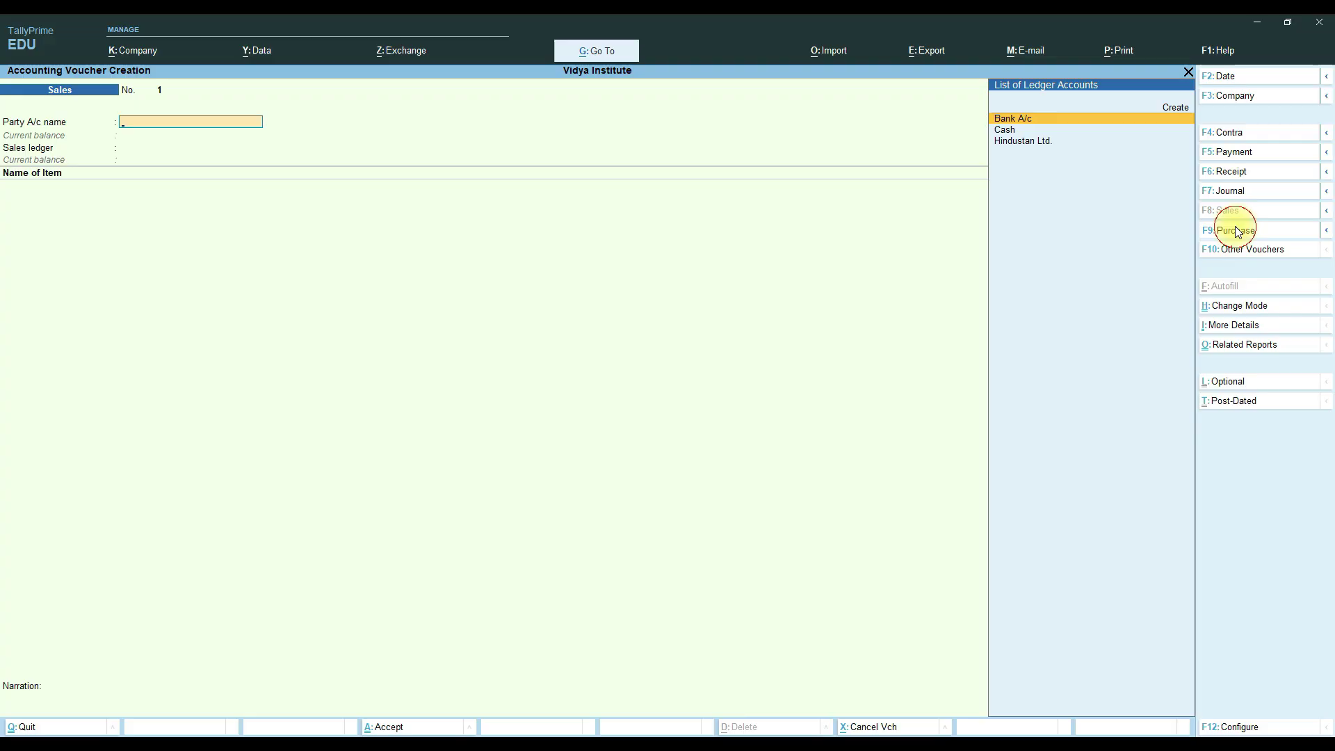
# In TallyPrime, switch to a purchase voucher and allocate 10 nos of Red Label at 180.00 from Main Location with no tracking number.
pyautogui.press('F9')
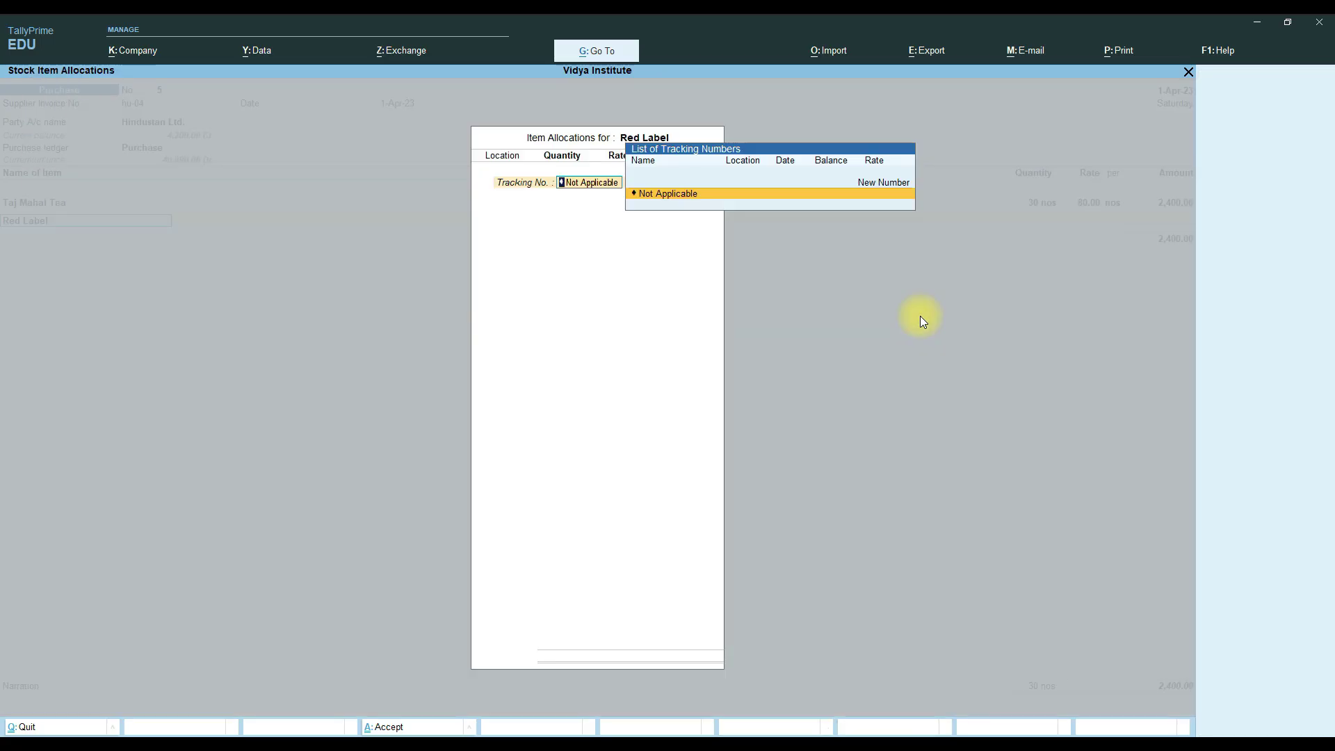
pyautogui.press('Return')
pyautogui.write('10')
pyautogui.press('Return')
pyautogui.press('Return')
pyautogui.press('Return')
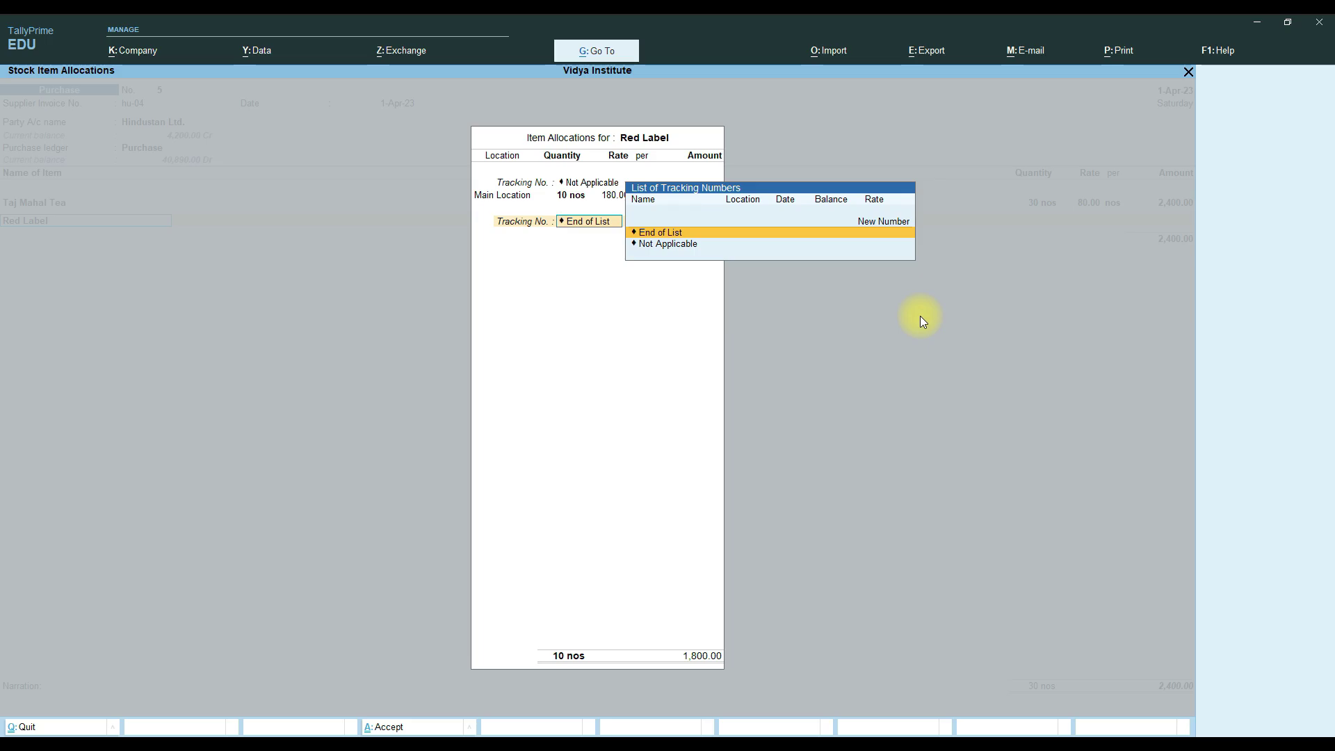
pyautogui.press('Return')
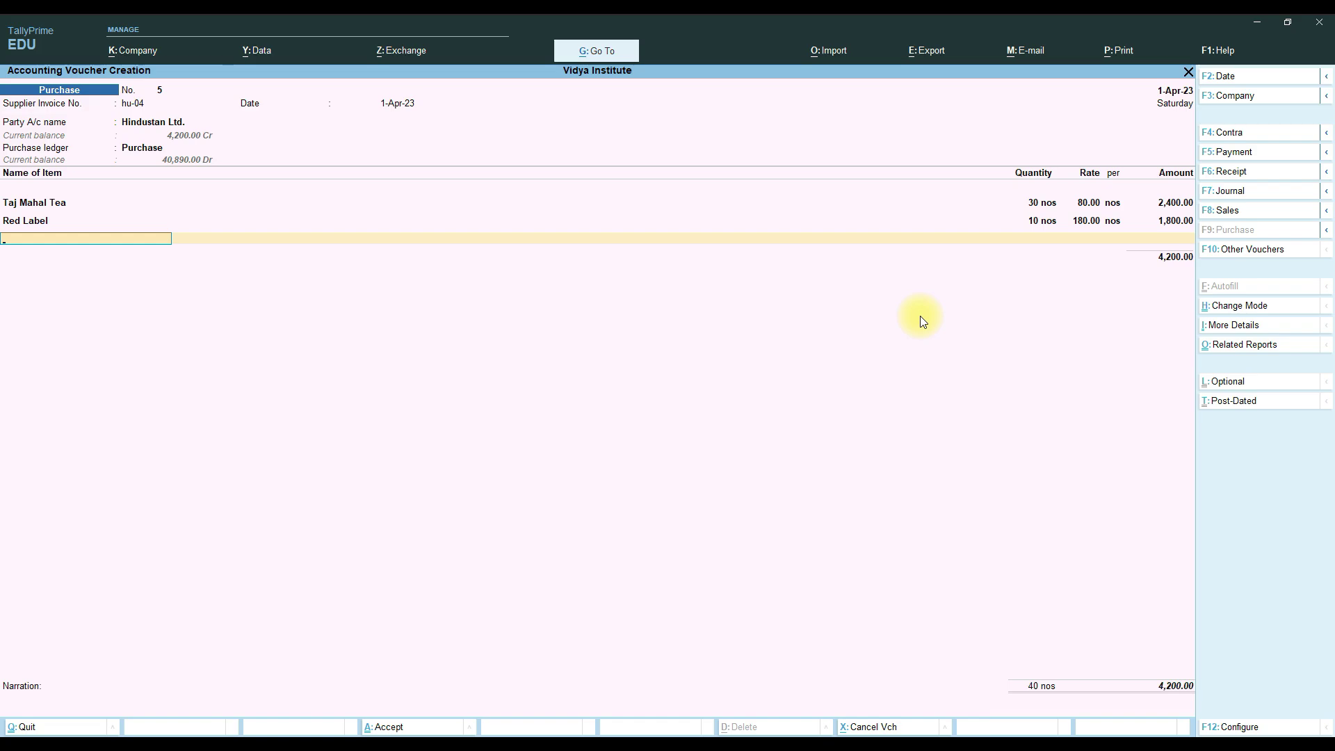
# End the item list, record the Hindustan Ltd. bill as New Ref hu-04 for 4,200.00, and save the purchase voucher.
pyautogui.press('Return')
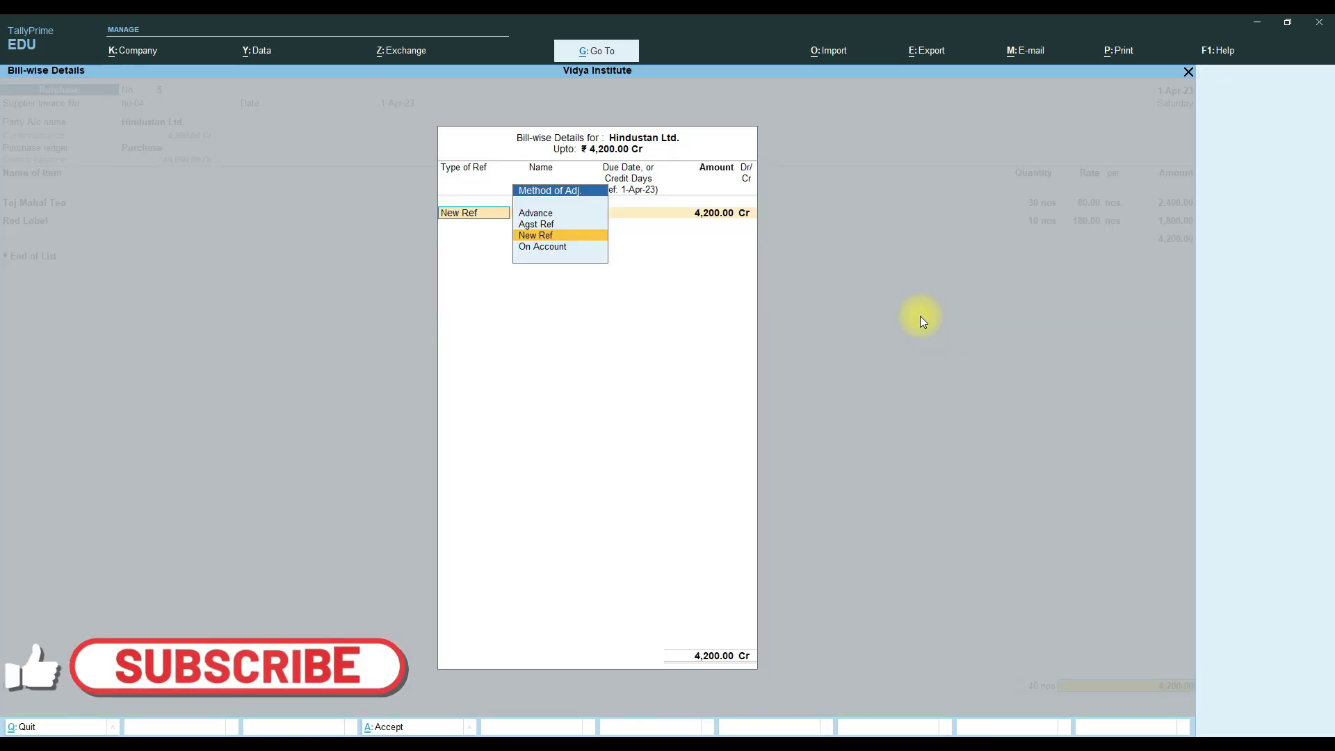
pyautogui.press('Return')
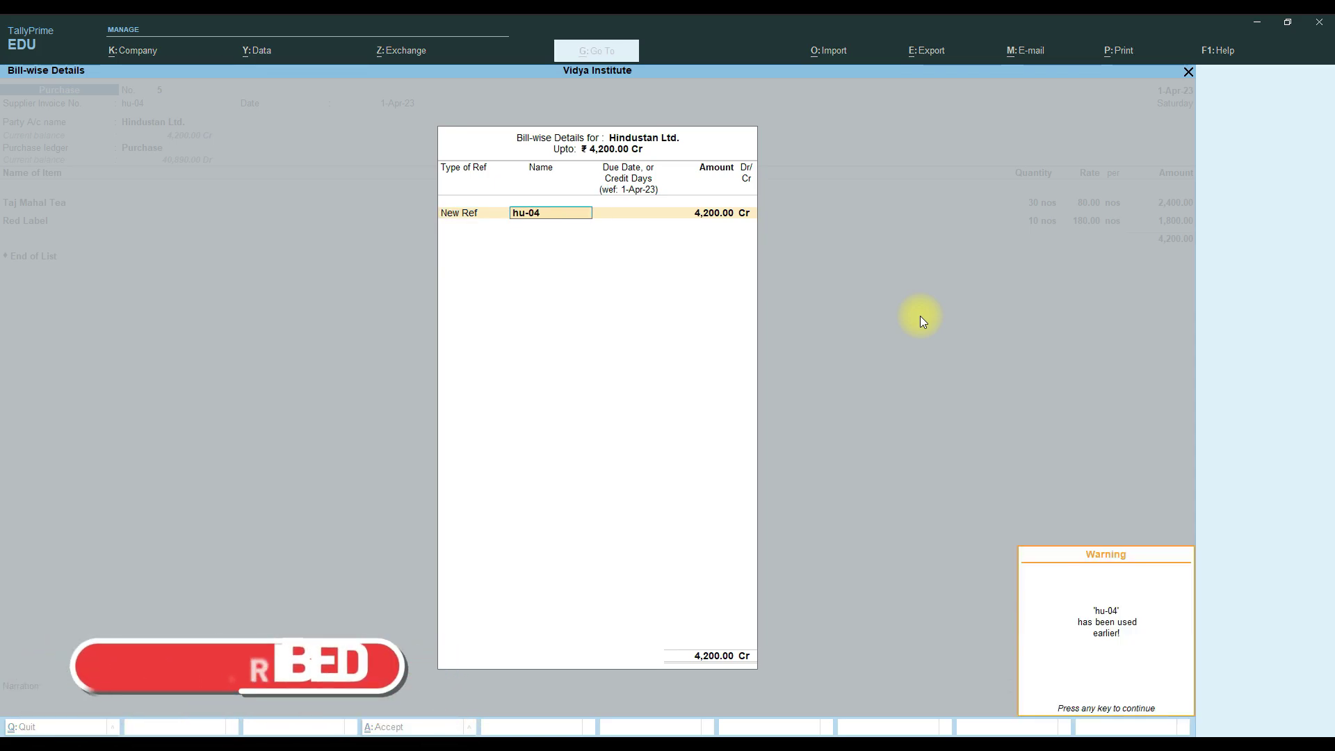
pyautogui.press('Return')
pyautogui.press('Return')
pyautogui.press('Return')
pyautogui.press('Return')
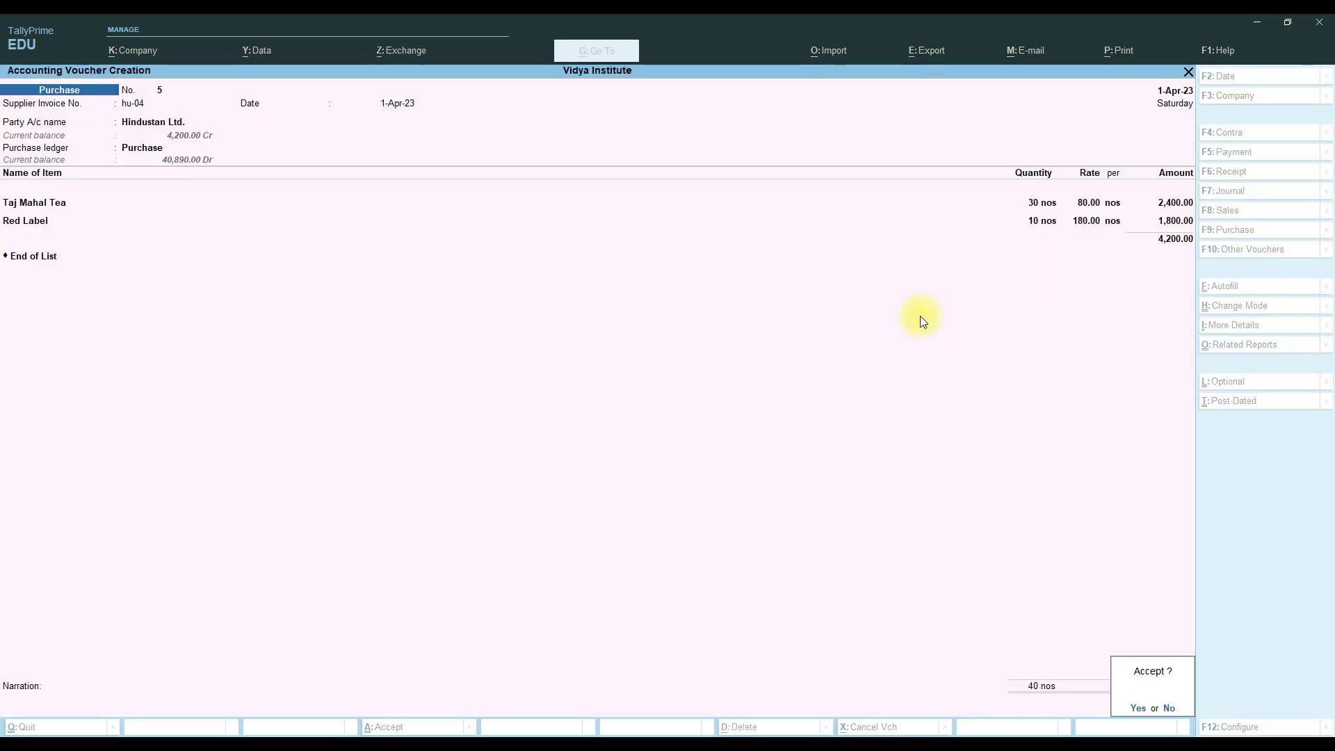
pyautogui.press('Return')
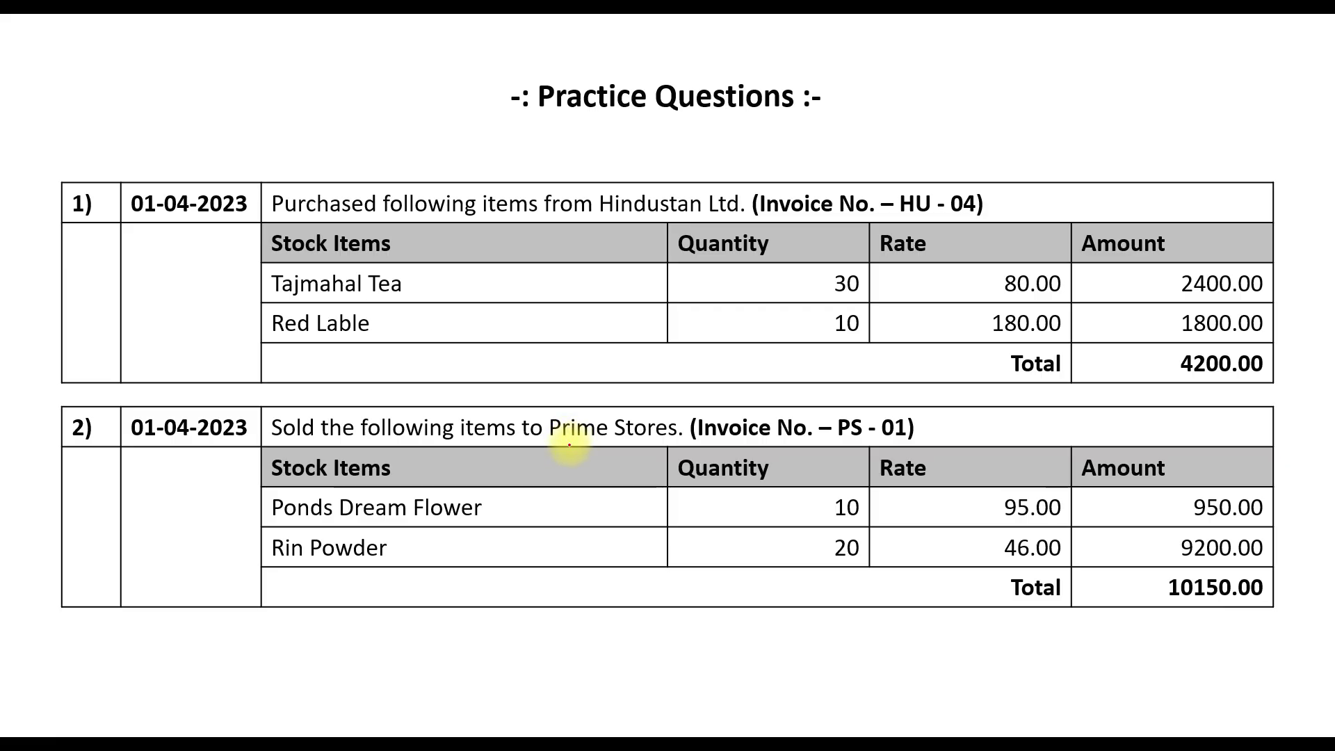
# Circle invoice number PS - 01 on the practice slide, and switch TallyPrime to a sales voucher.
pyautogui.moveTo(915, 411)
pyautogui.mouseDown()
pyautogui.moveTo(903, 405)
pyautogui.moveTo(919, 414)
pyautogui.mouseUp()
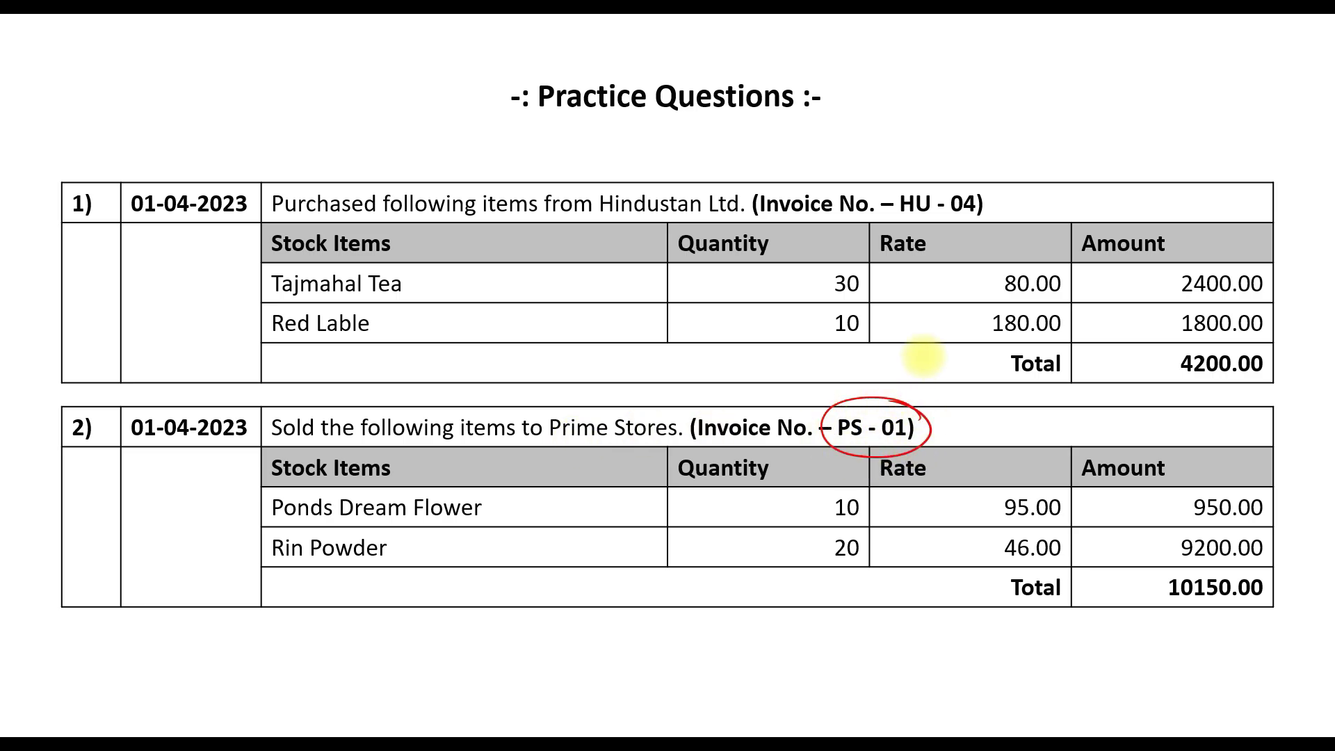
pyautogui.hotkey('alt', 'Tab')
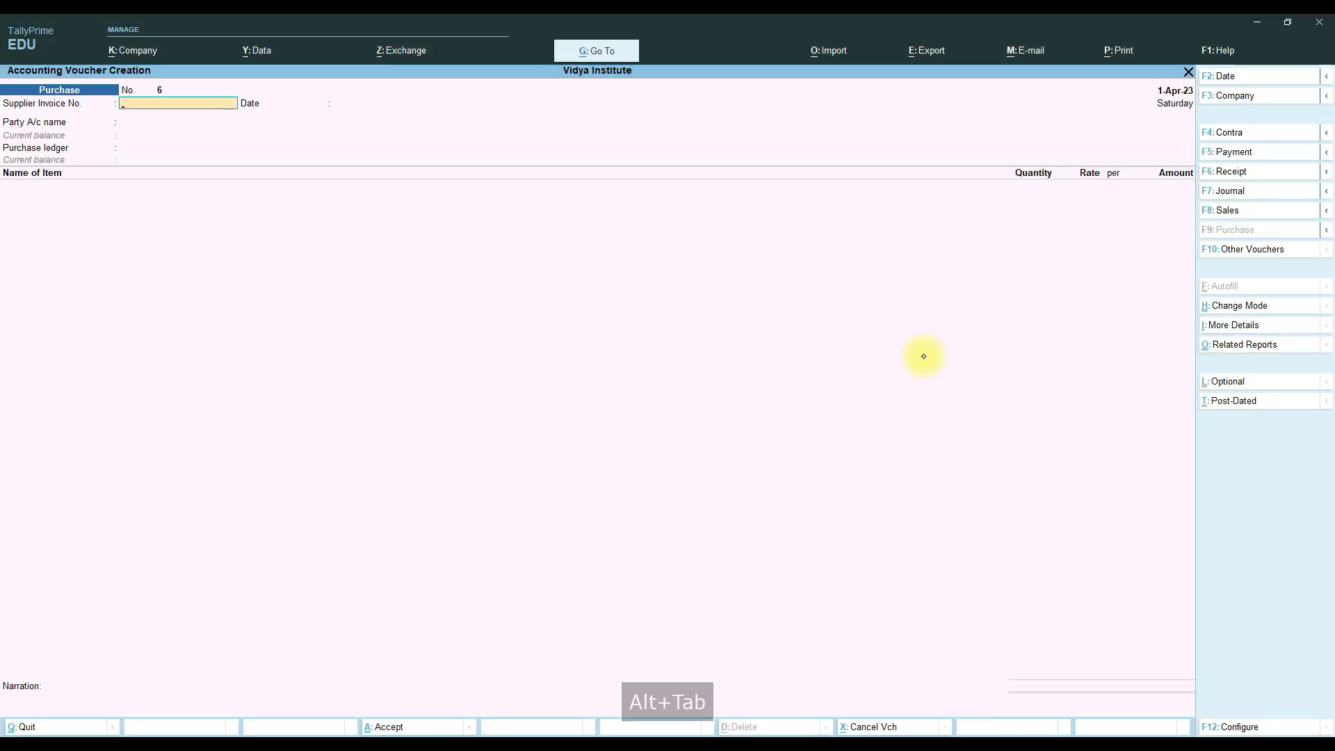
pyautogui.click(1249, 212)
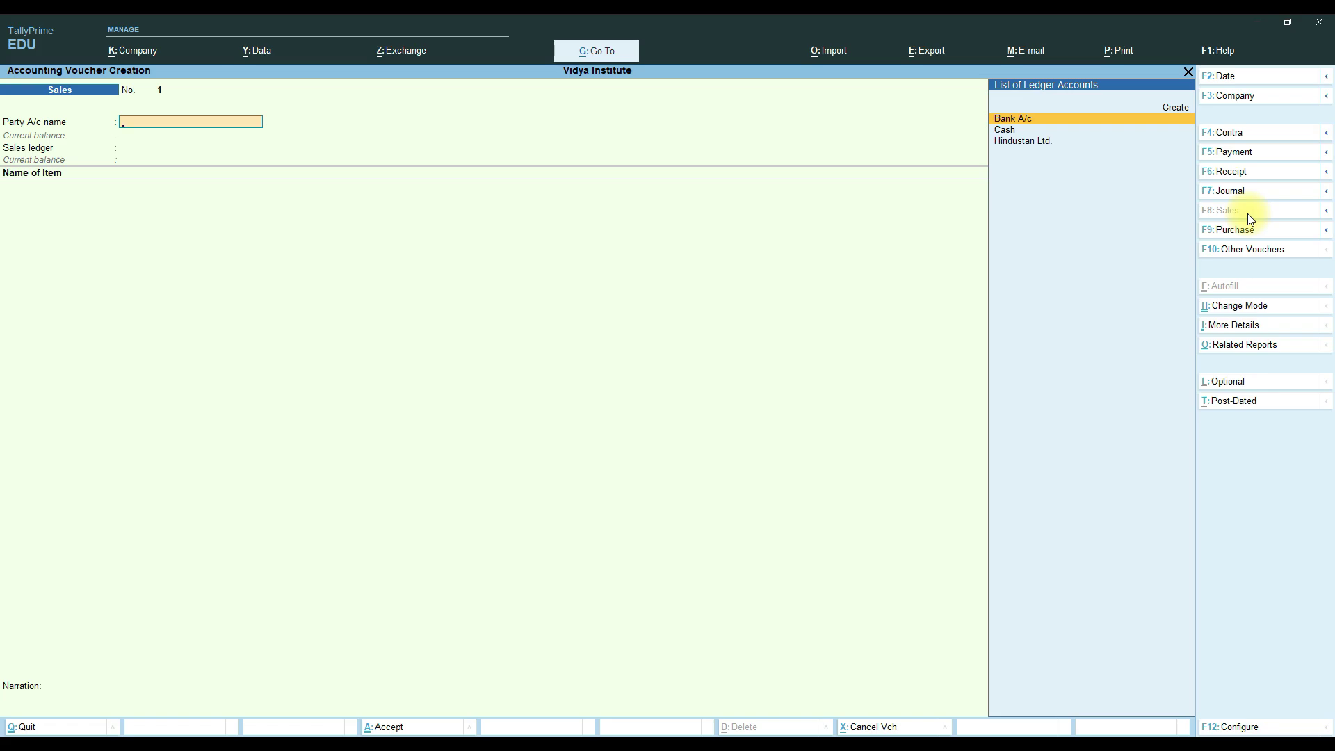
# Create the party ledger Prime Stores under Sundry Debtors, and accept the default dispatch details with Sale as the sales ledger.
pyautogui.hotkey('alt', 'c')
pyautogui.write('Prime Stores')
pyautogui.press('Return')
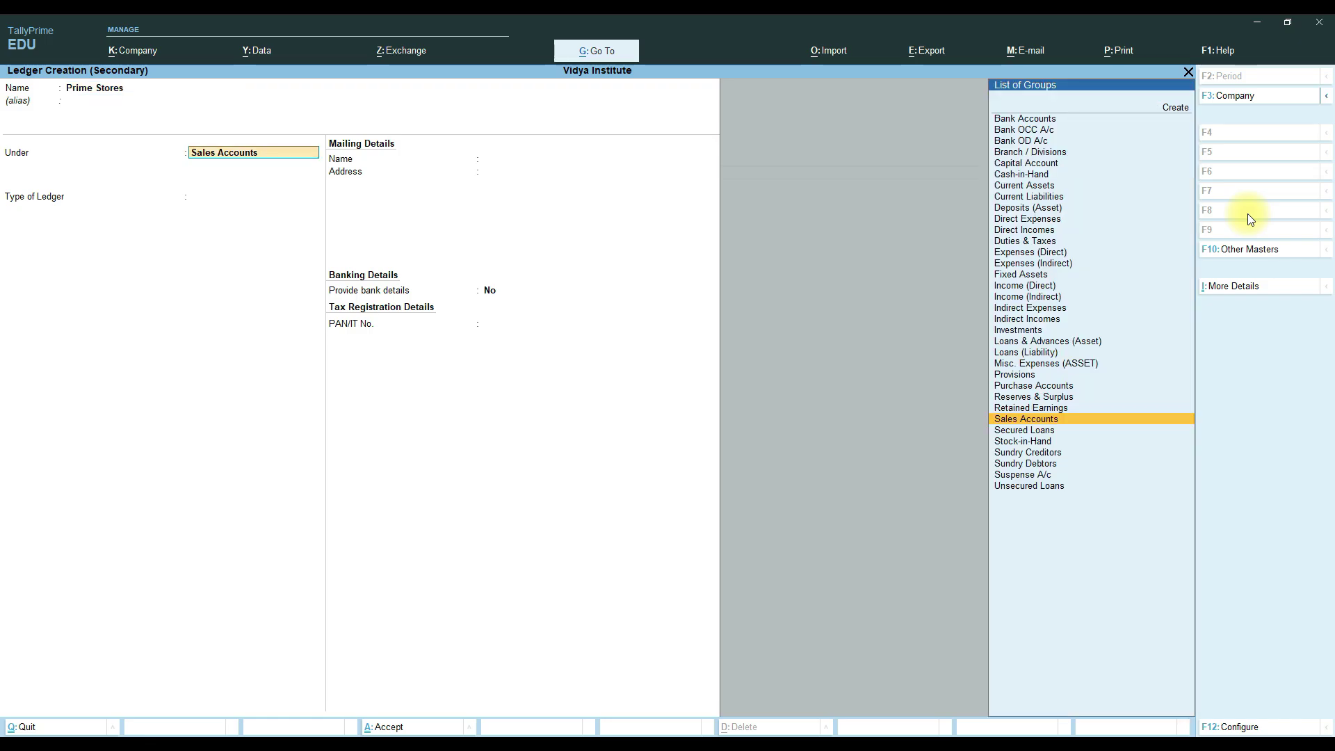
pyautogui.write('Su')
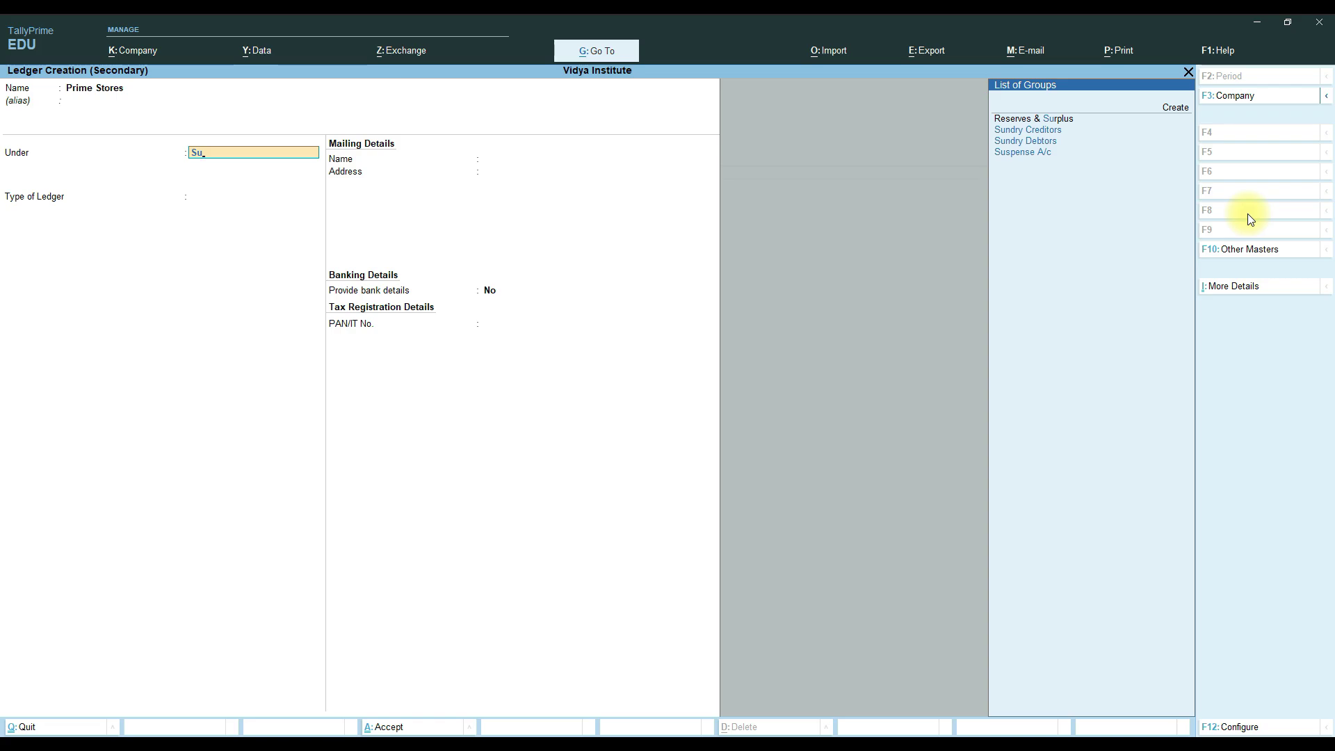
pyautogui.press('Down')
pyautogui.press('Down')
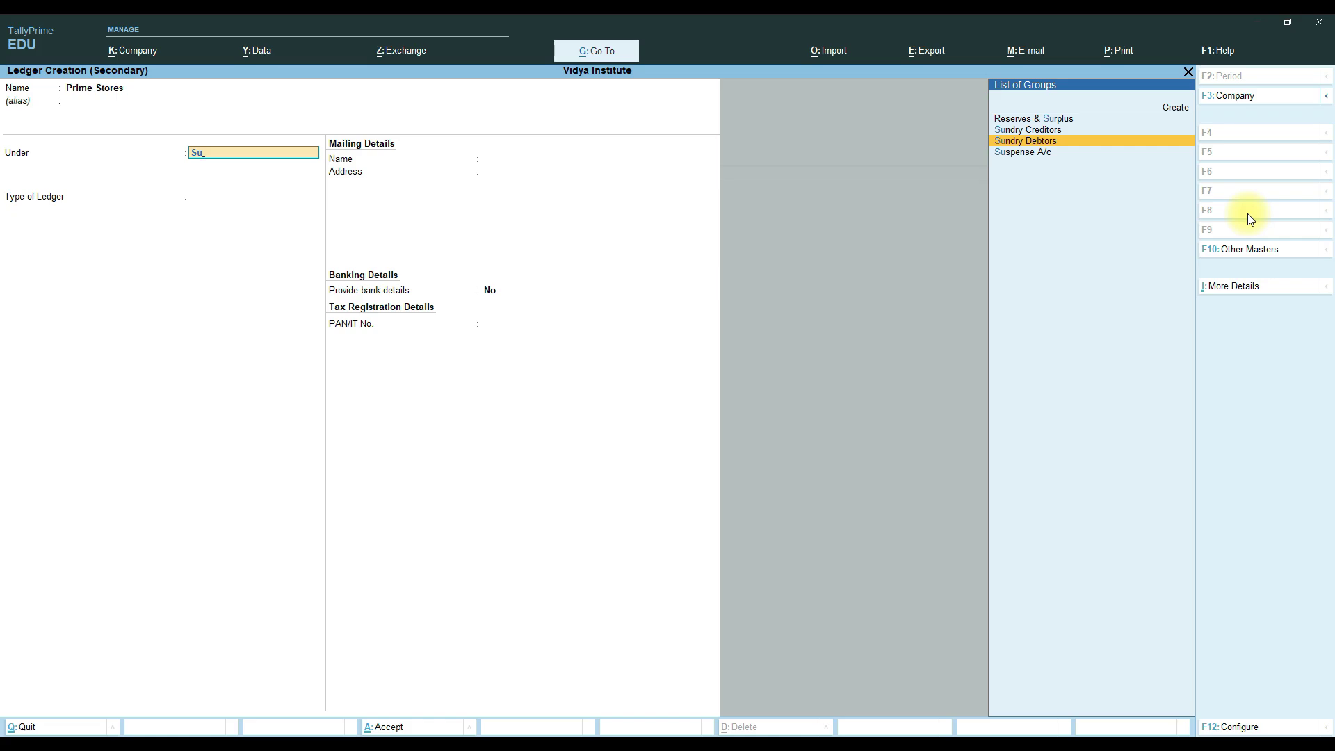
pyautogui.press('Return')
pyautogui.press('Return')
pyautogui.press('ctrl')
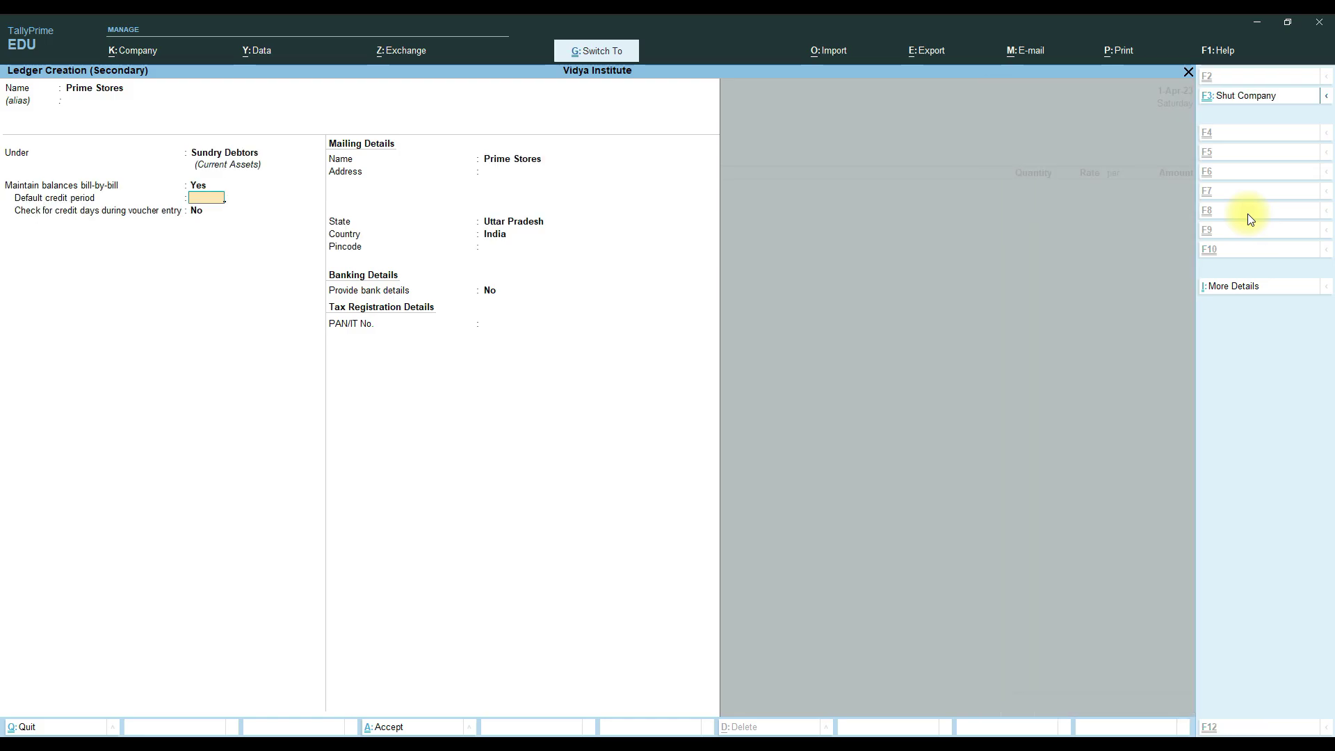
pyautogui.hotkey('ctrl', 'a')
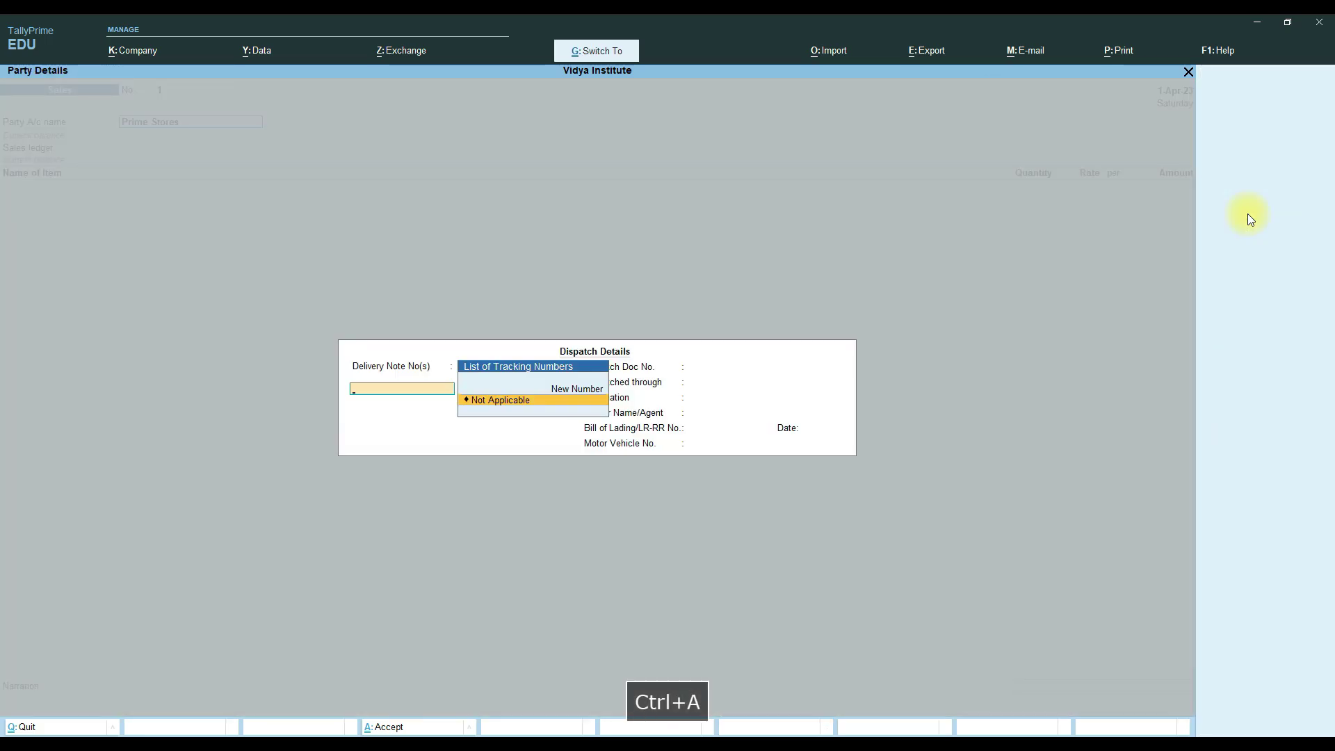
pyautogui.hotkey('ctrl', 'a')
pyautogui.press('Return')
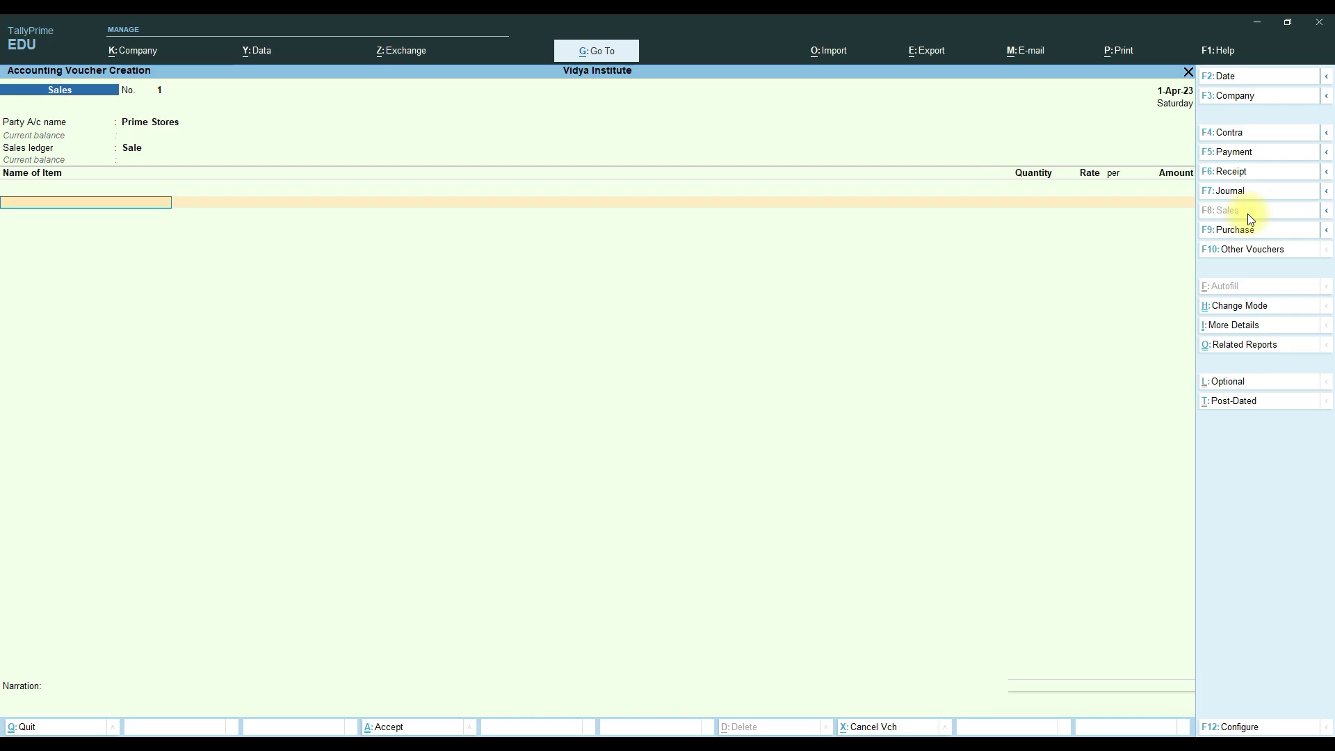
# Check the sale items on the practice slide and add Ponda Dream Flower to the sales voucher, 10 nos at 95.00, without tracking number.
pyautogui.hotkey('alt', 'Tab')
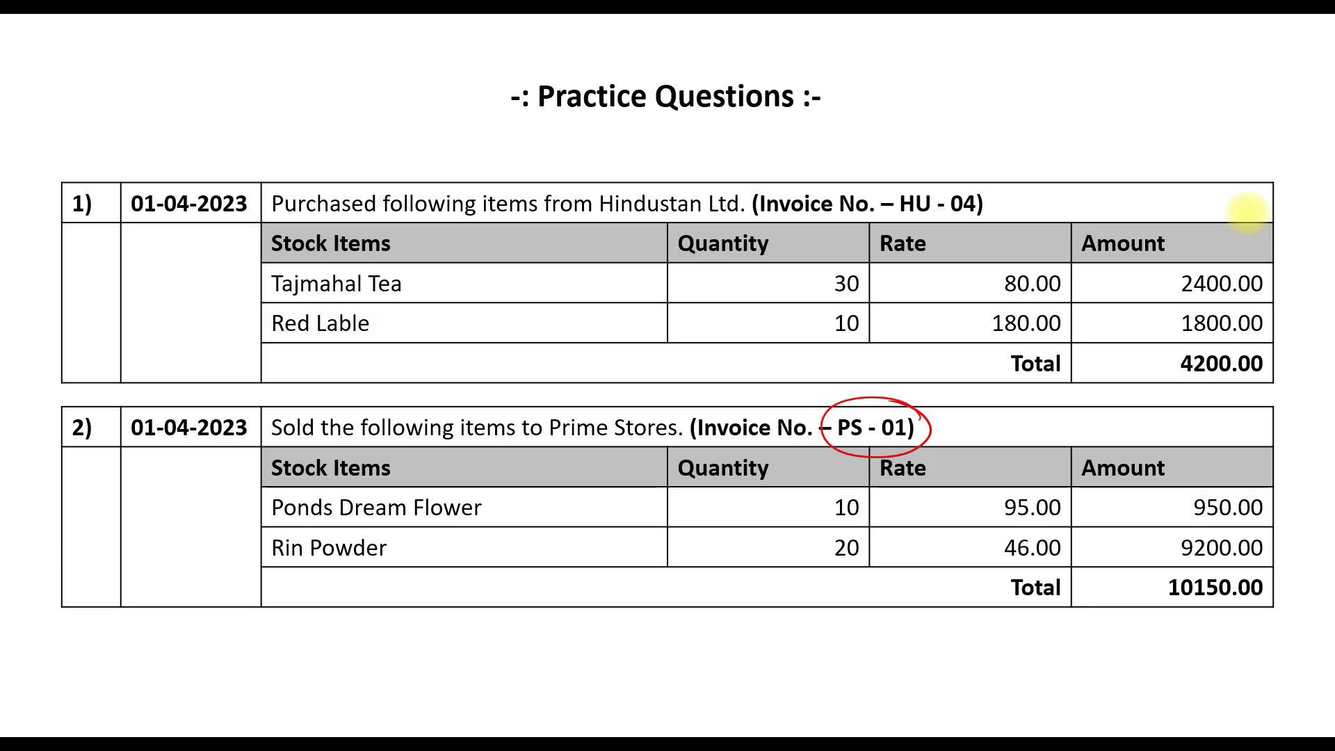
pyautogui.hotkey('alt', 'Tab')
pyautogui.write('Pon')
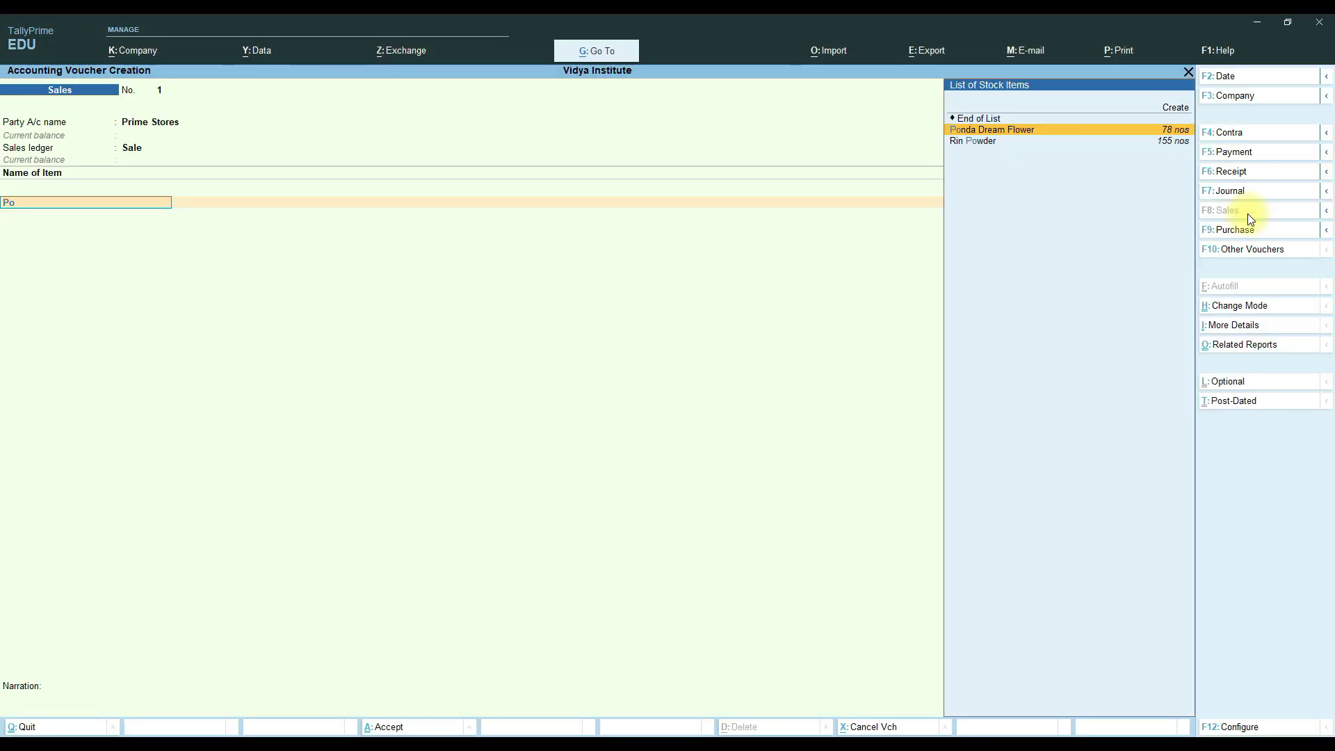
pyautogui.press('Return')
pyautogui.press('Return')
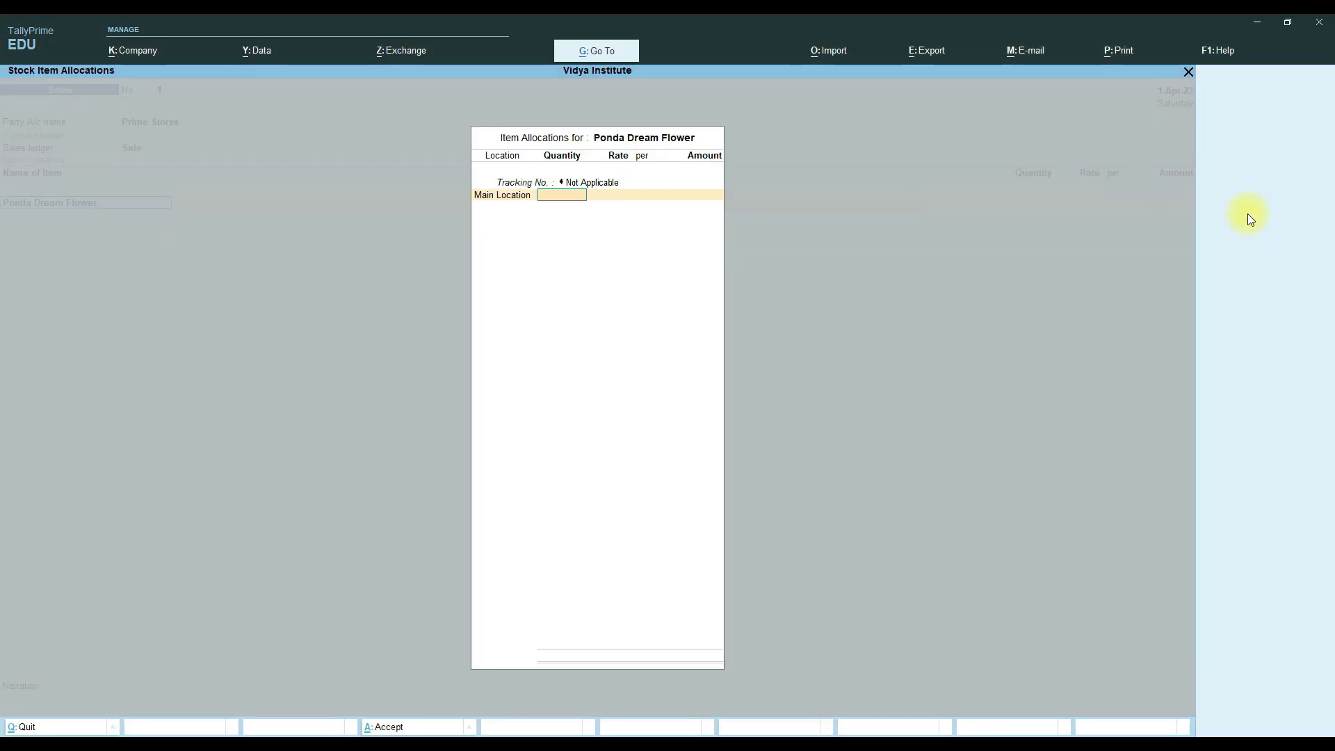
pyautogui.write('10')
pyautogui.press('Return')
pyautogui.write('9')
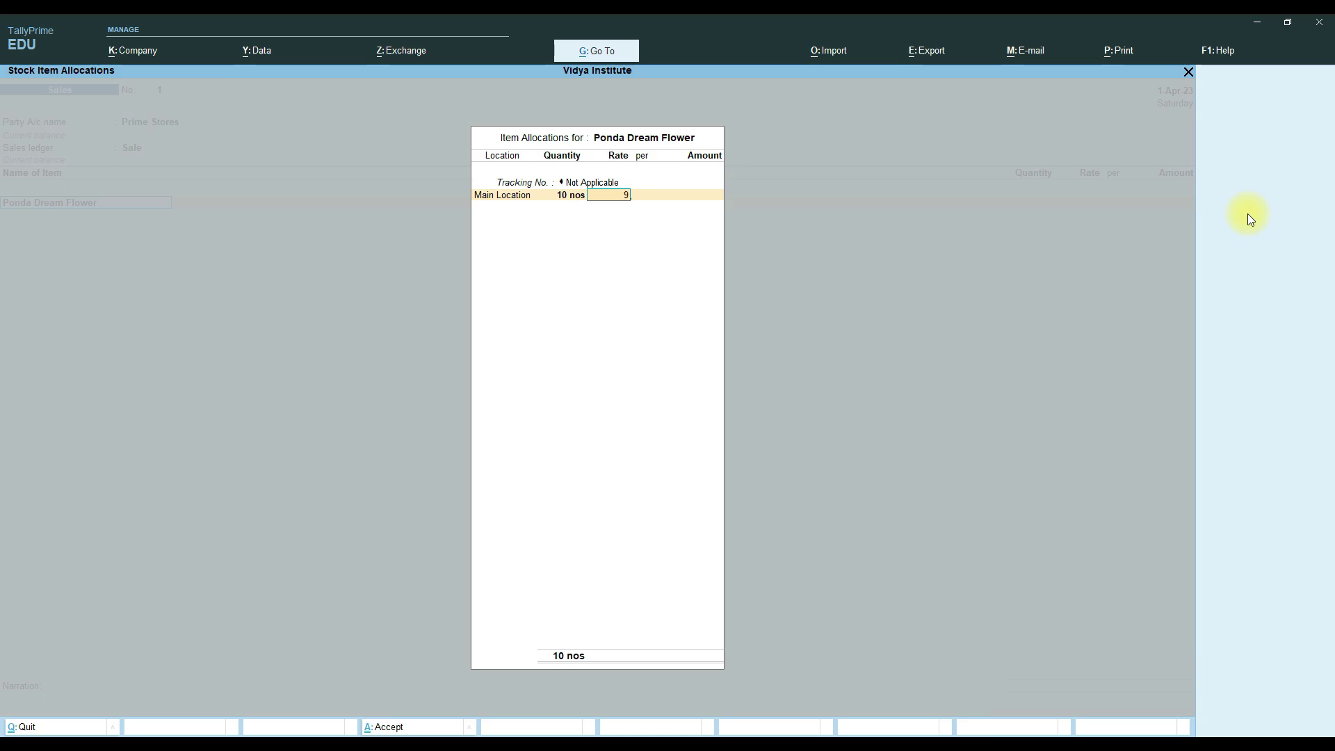
pyautogui.write('5')
pyautogui.press('Return')
pyautogui.press('Return')
pyautogui.press('Return')
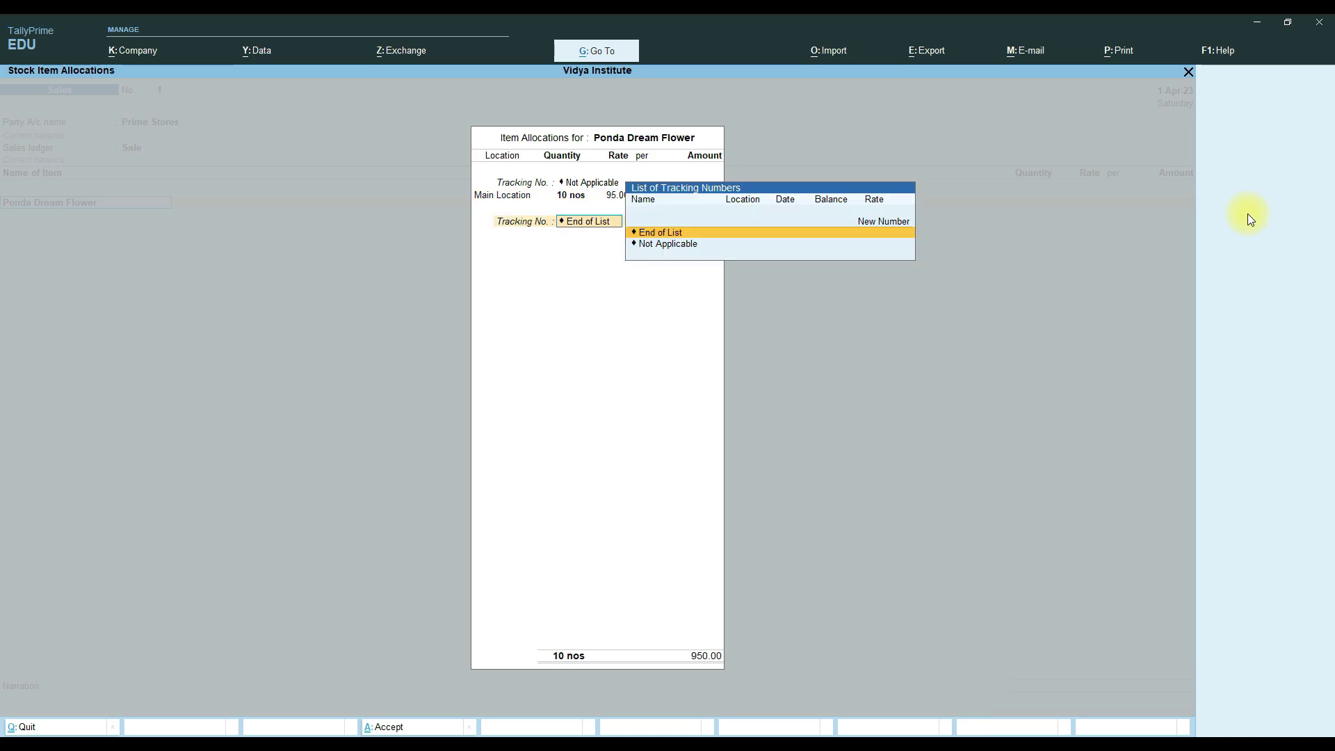
pyautogui.press('Return')
pyautogui.press('Return')
# Switch to the PowerPoint slide show to check the second item of the Prime Stores sale.
pyautogui.hotkey('alt', 'Tab')
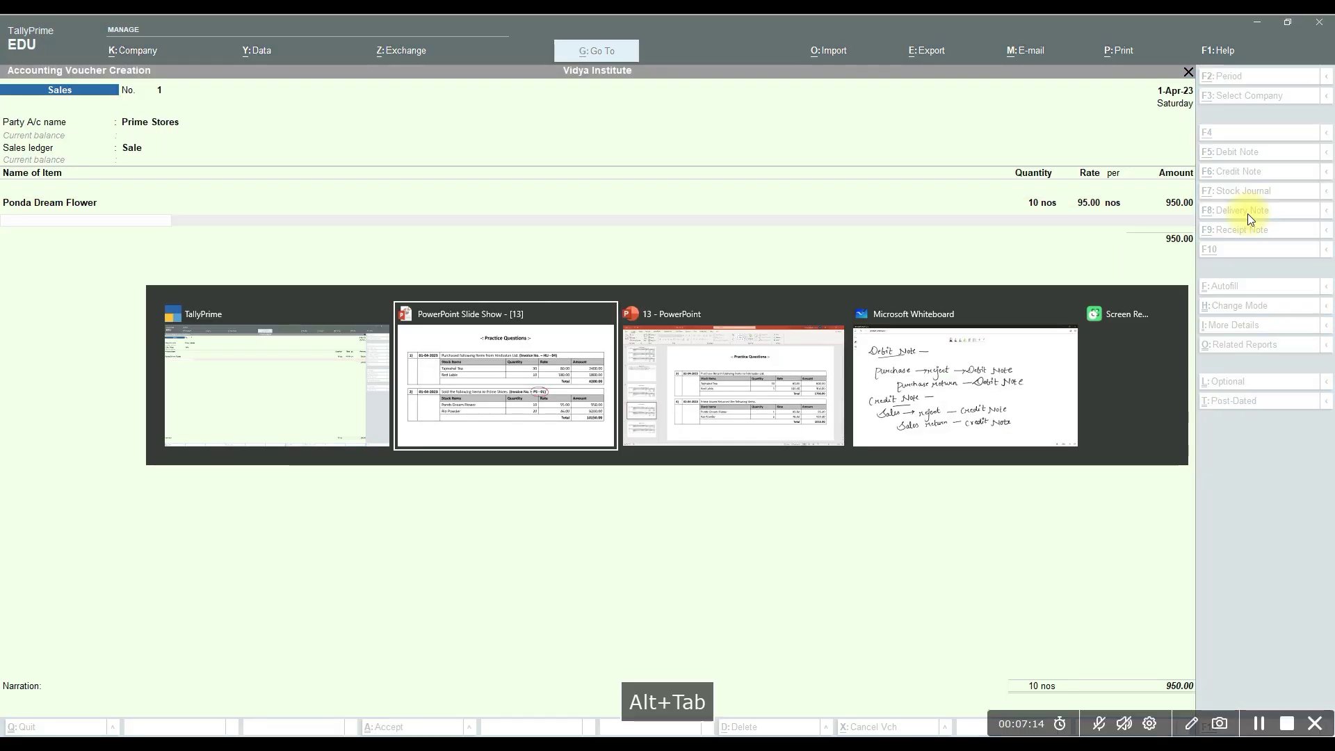